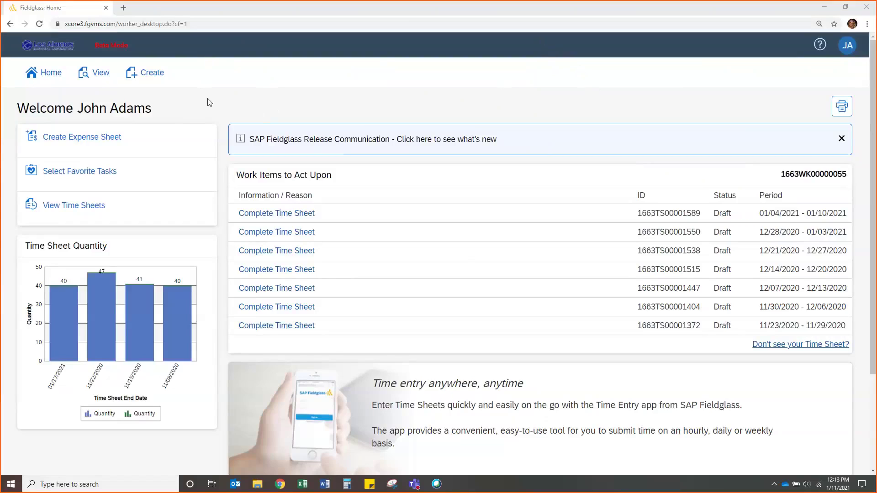
- Open the worker's list of time sheets from the home page
click(100, 76)
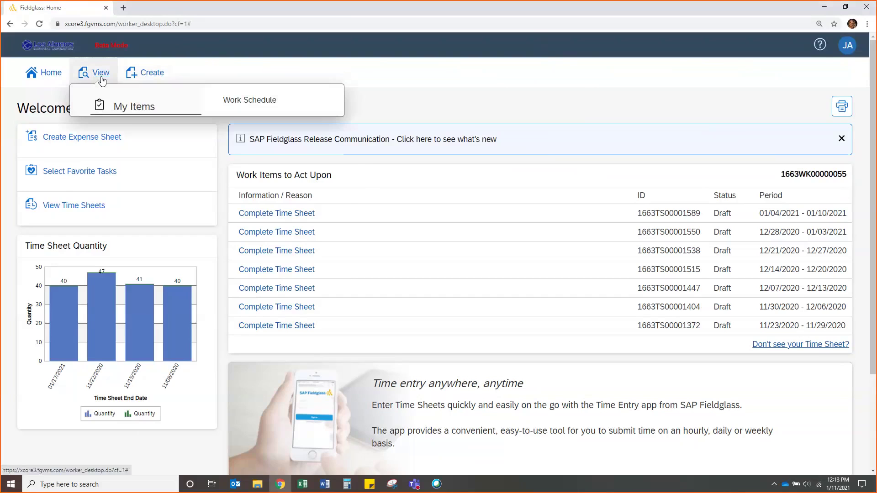
click(232, 67)
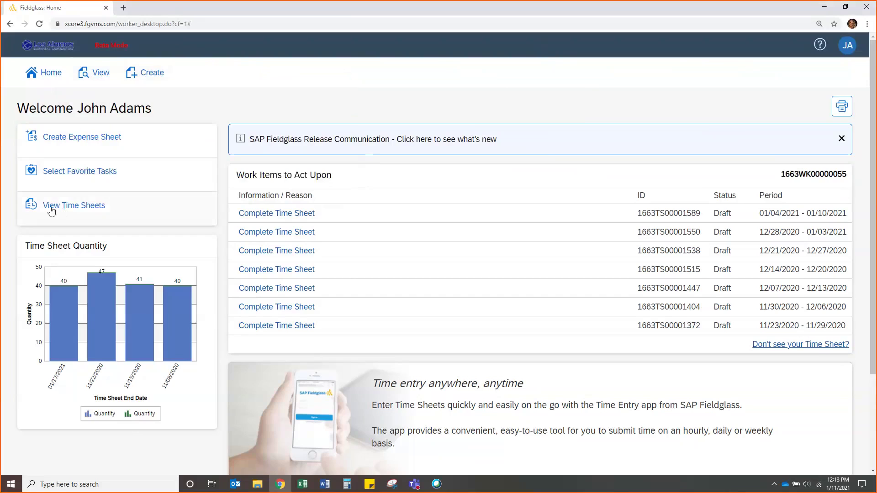
click(73, 207)
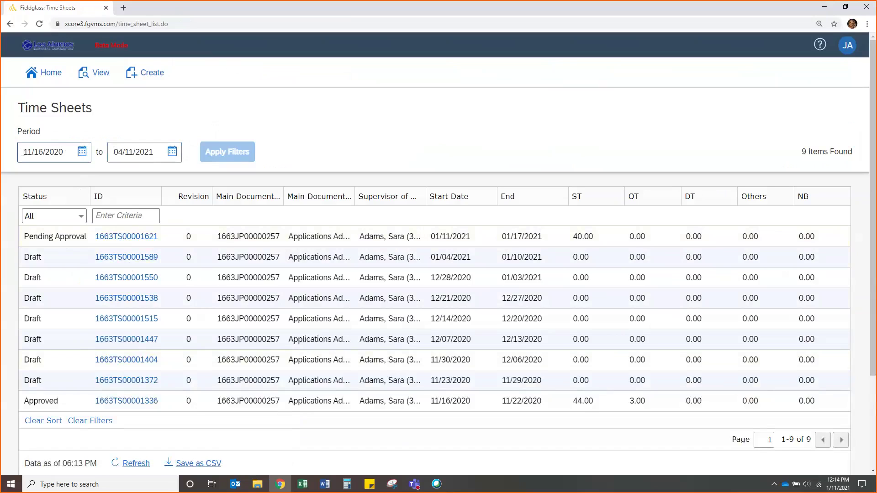
- Set the time sheet list's period start date to 10/05/2020 and apply the filter
click(54, 155)
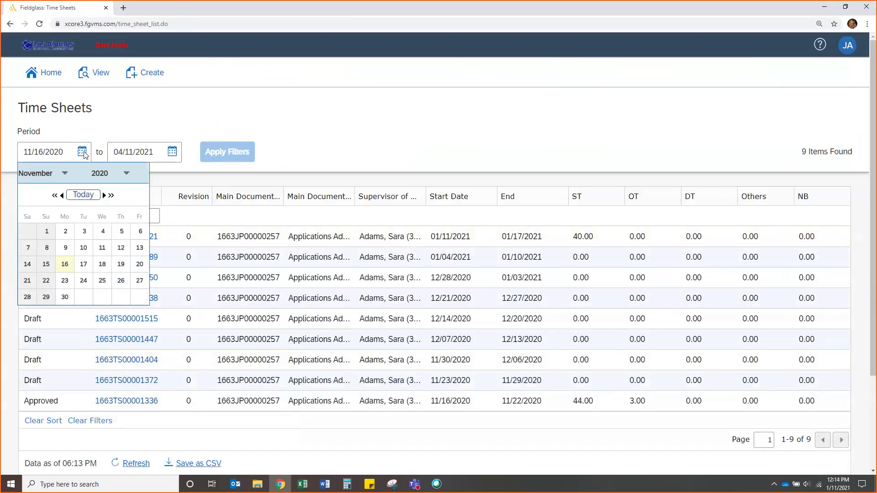
click(36, 173)
click(36, 270)
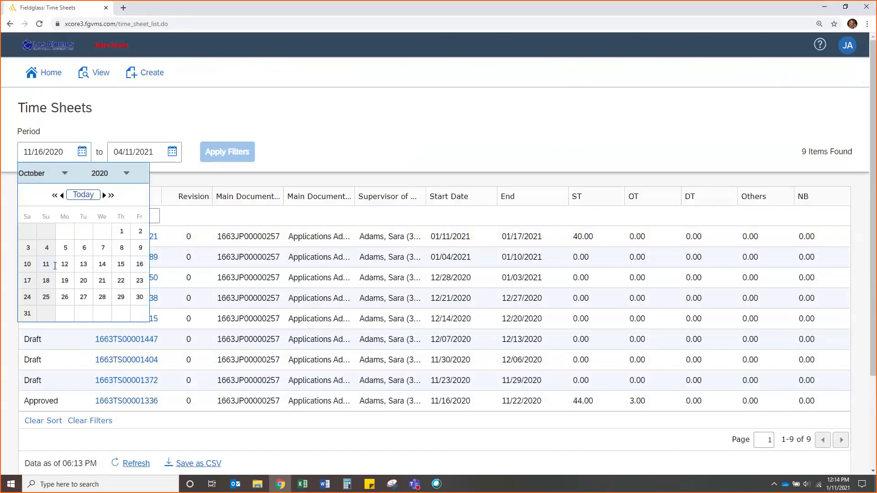
click(65, 247)
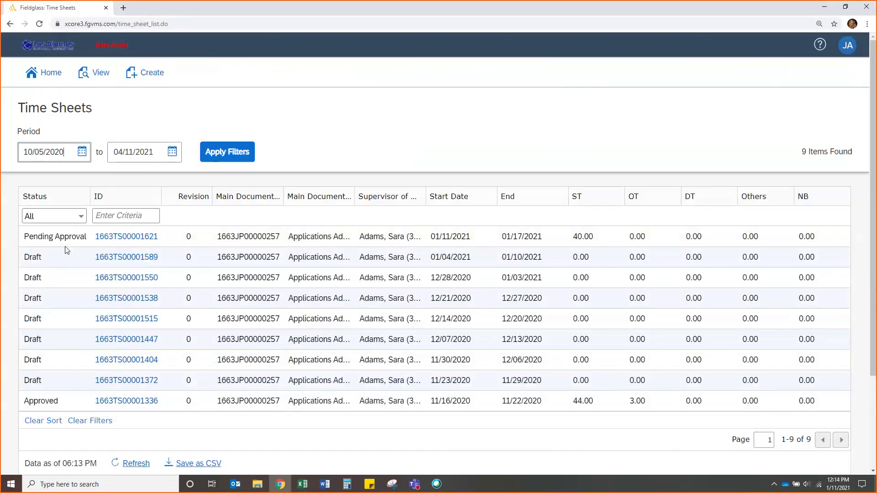
click(222, 154)
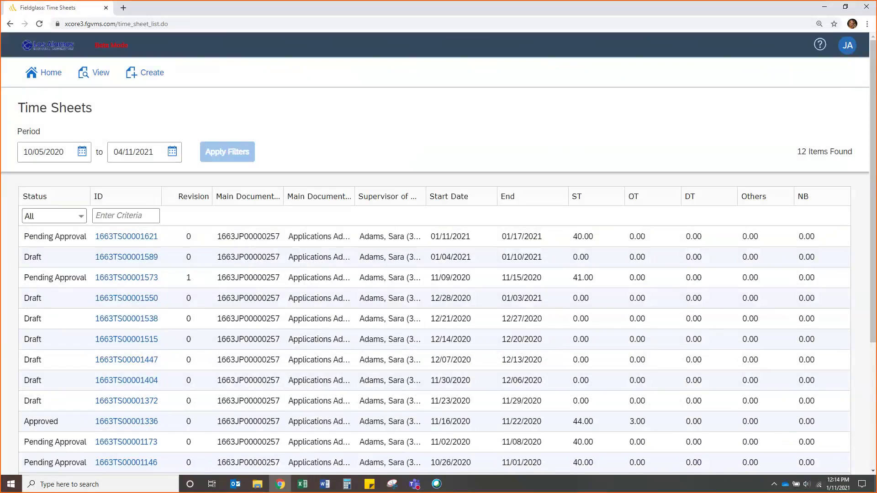
- Open the approved time sheet for 11/16/2020 to 11/22/2020 and start revising it
scroll(438, 253, down, 1)
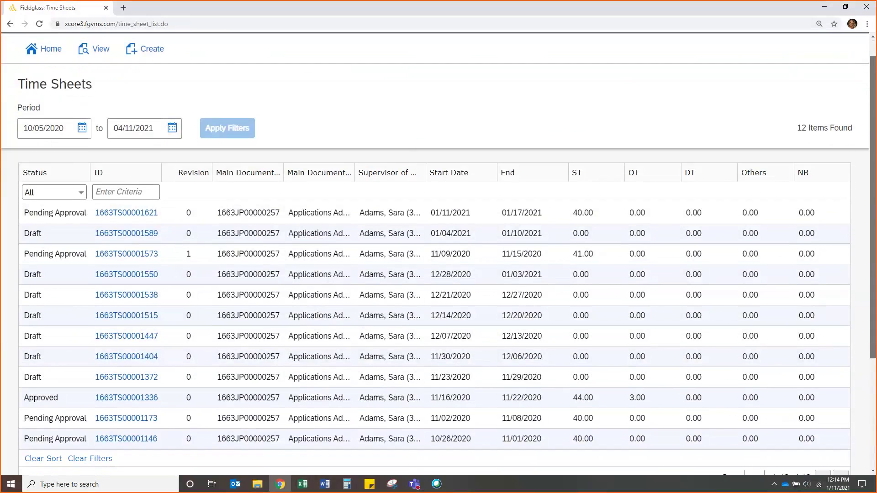
scroll(450, 159, down, 1)
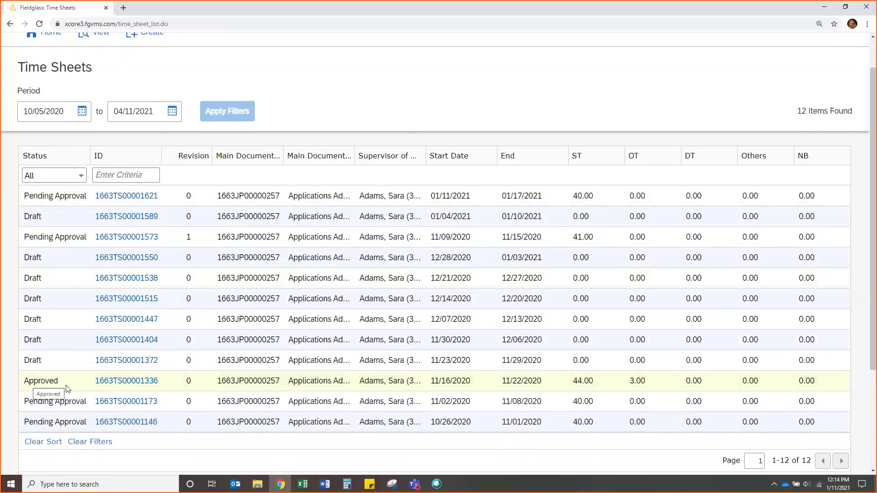
click(133, 384)
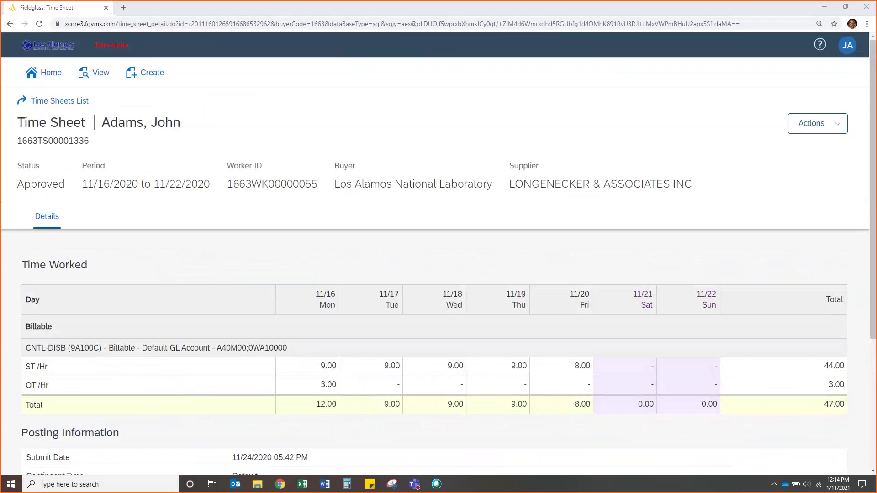
scroll(875, 100, down, 1)
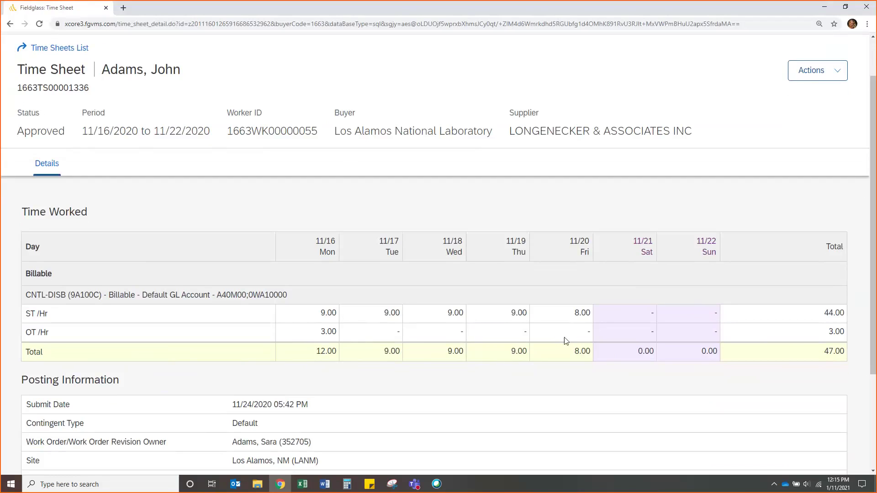
click(827, 77)
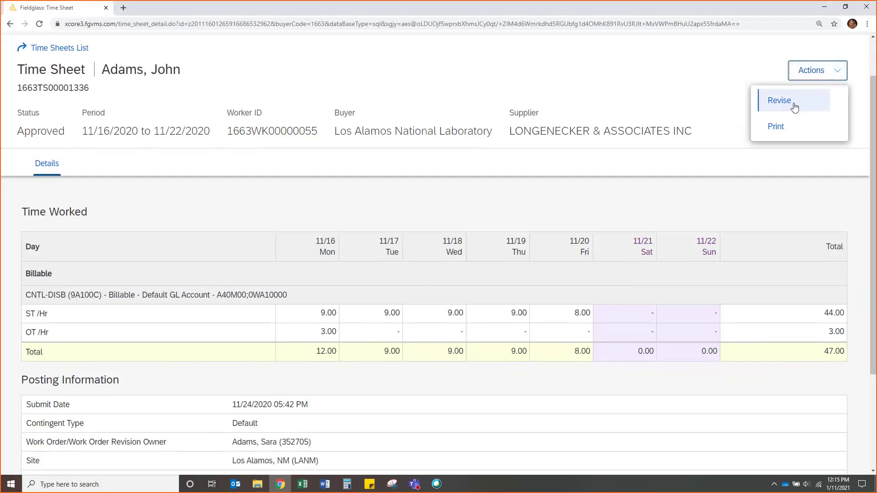
click(787, 102)
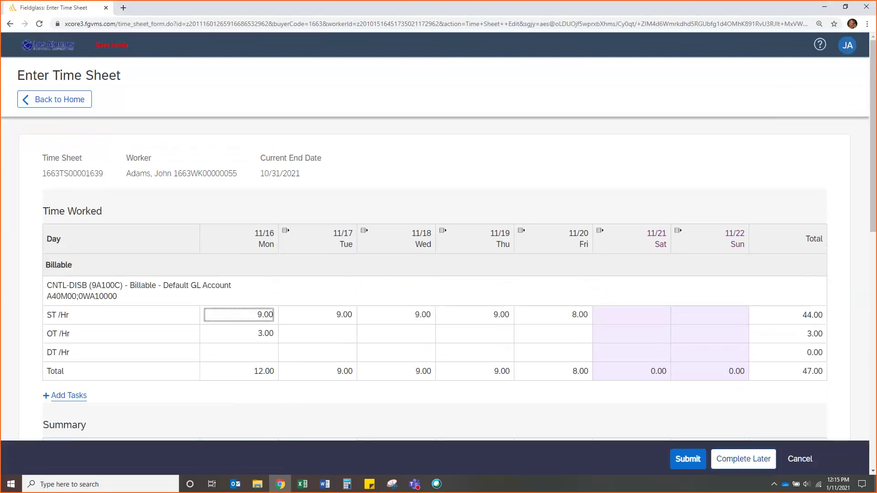
- Enter 1.0 overtime (OT) hour for Tuesday 11/17 on the billable task
scroll(439, 237, down, 1)
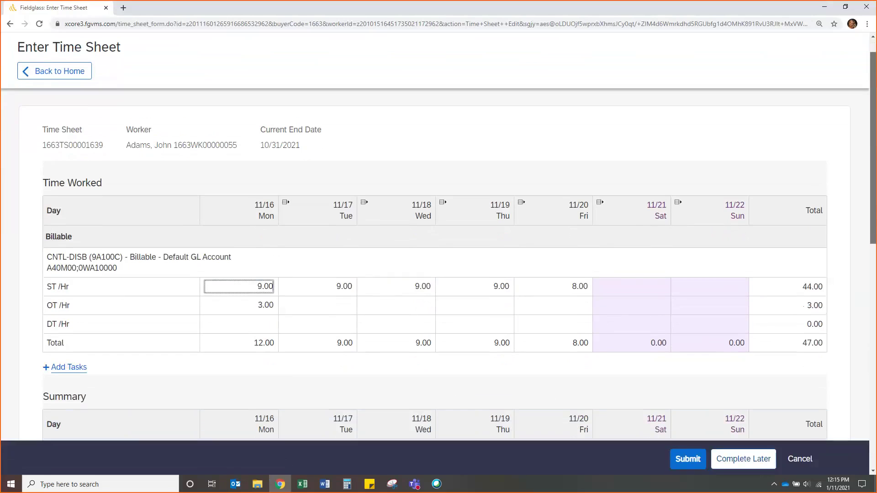
scroll(438, 237, down, 1)
scroll(439, 237, down, 2)
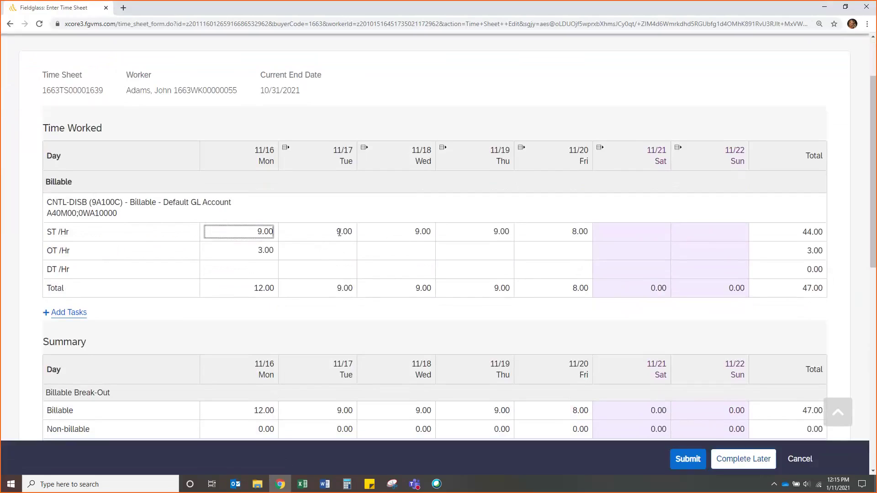
click(343, 252)
text(1)
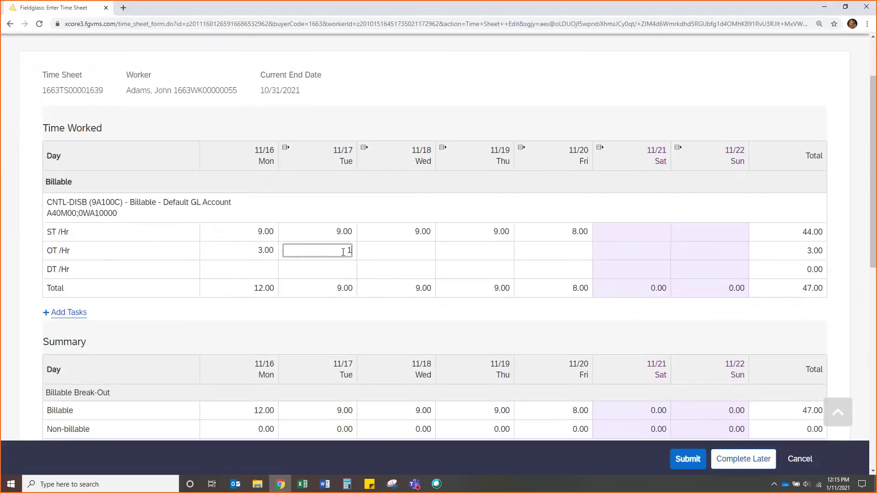
text(.0)
click(391, 323)
- Set the time sheet revision's reason to "Correction on hours billed"
drag(874, 135, 873, 209)
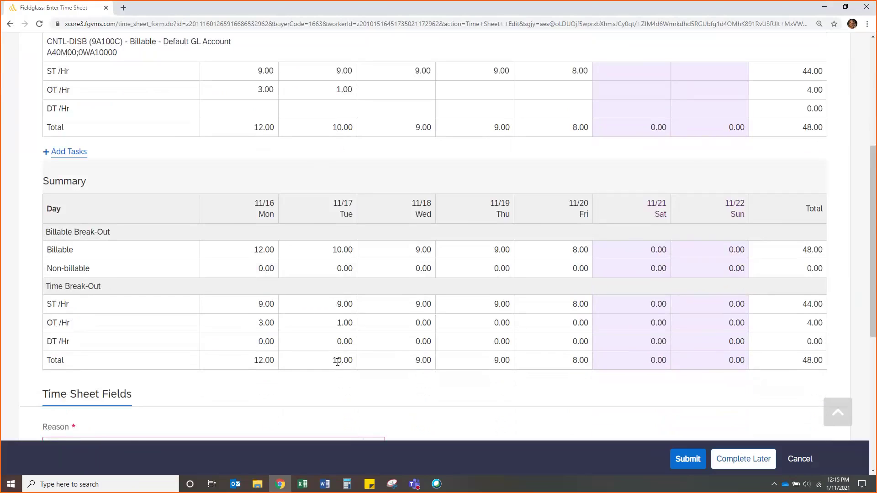
scroll(434, 408, down, 1)
scroll(459, 397, down, 1)
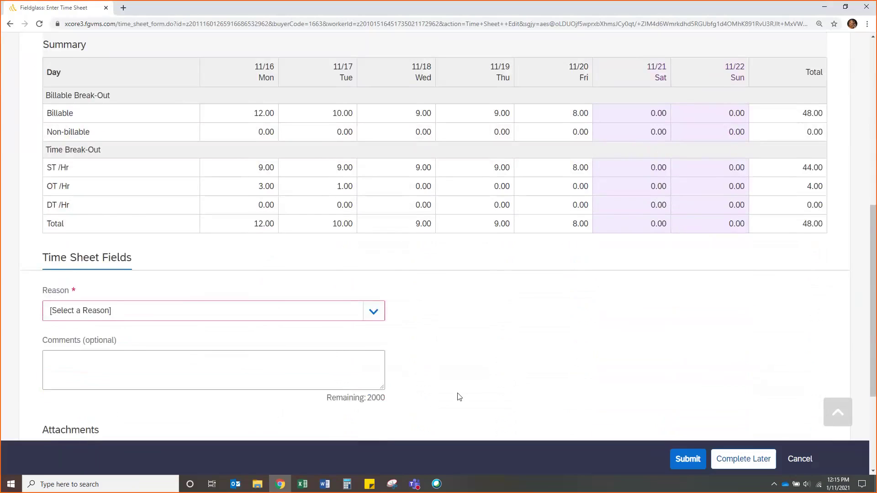
scroll(459, 397, down, 1)
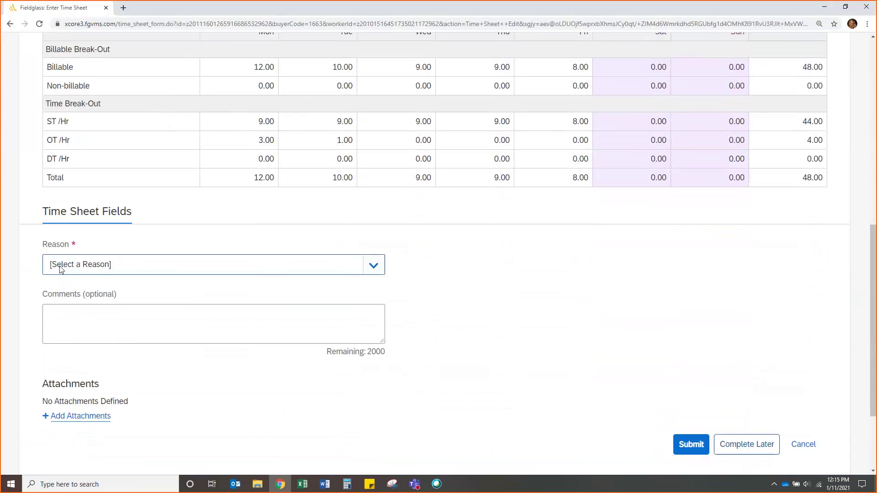
click(96, 269)
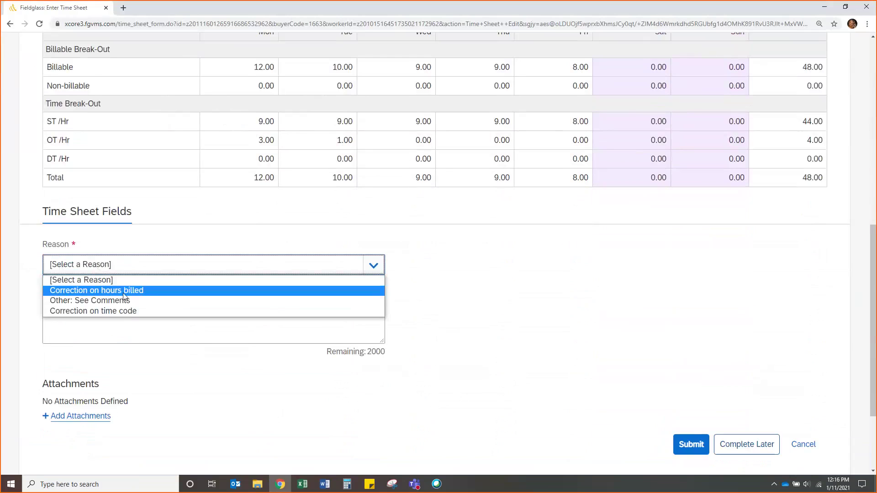
click(136, 292)
- Add the comment "Added 1 hour of OT for 11/17." to the time sheet revision
click(141, 324)
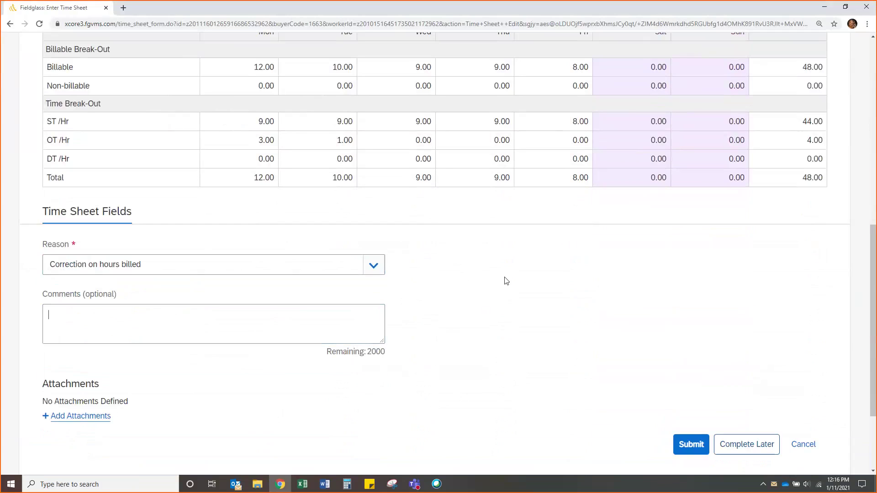
text(Added 1 hour of OT for 1)
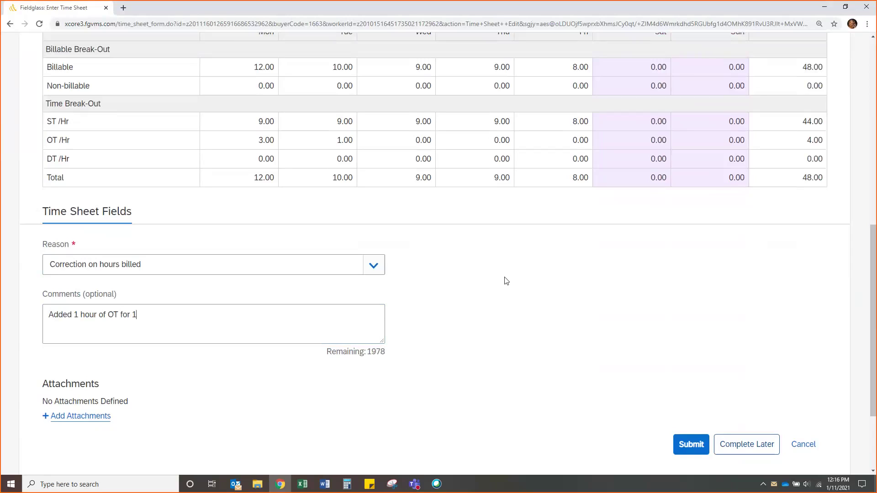
text(1/17.)
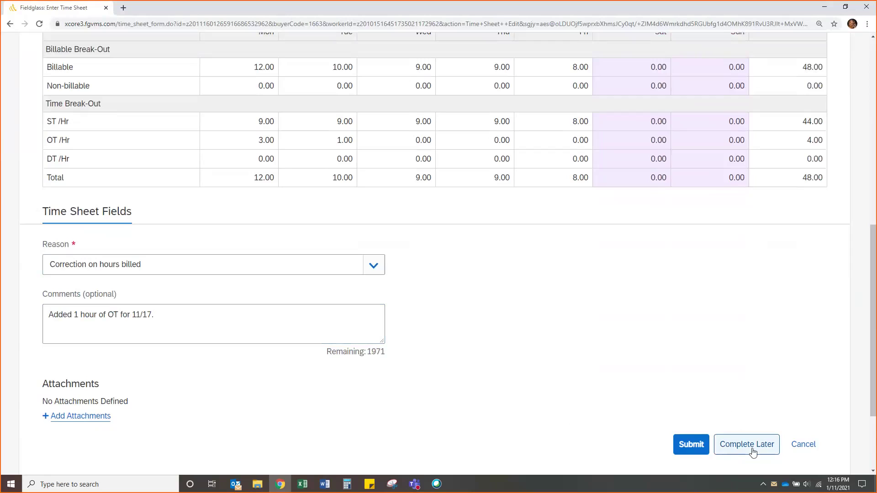
- Submit the revised time sheet, confirming the submission, and review the submitted revision's number and hours
click(692, 445)
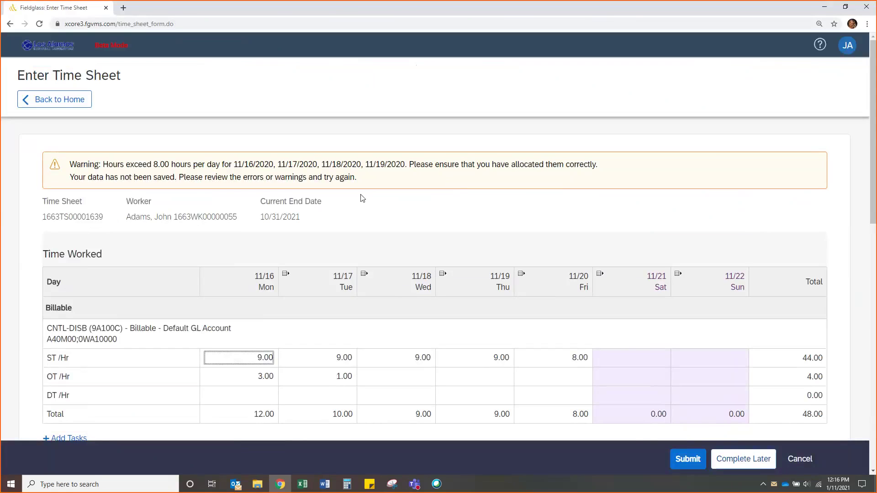
click(688, 459)
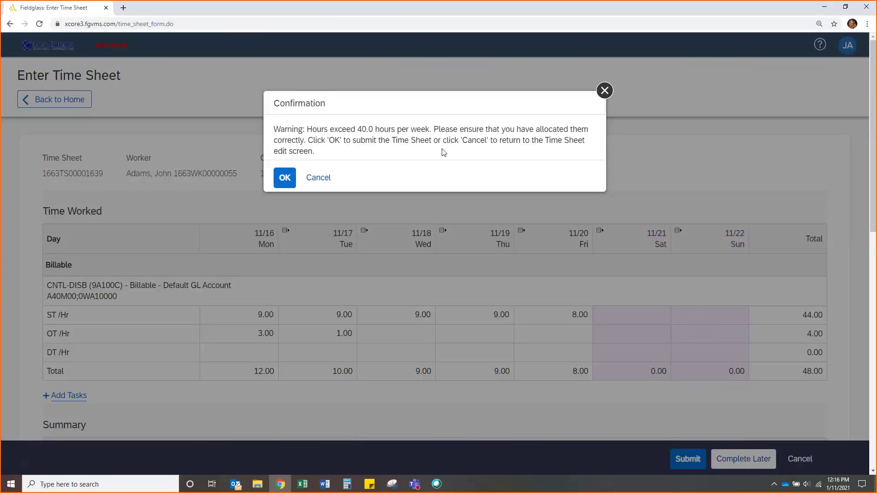
click(286, 178)
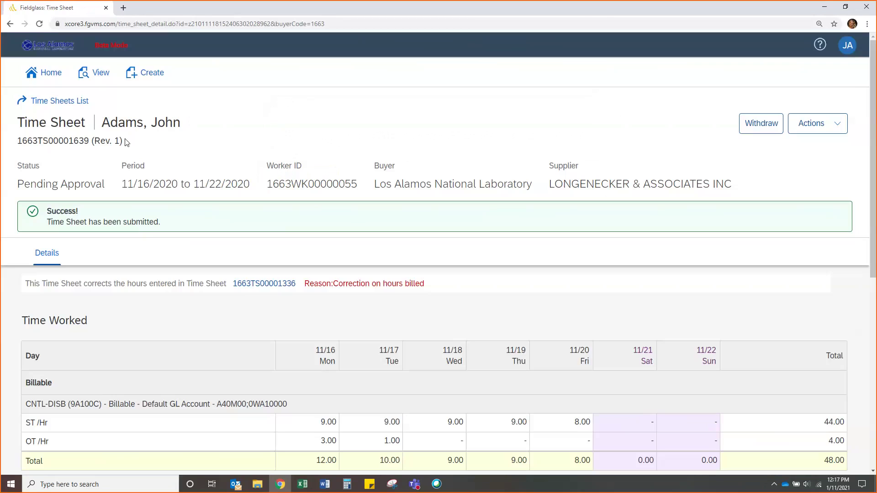
drag(123, 141, 25, 141)
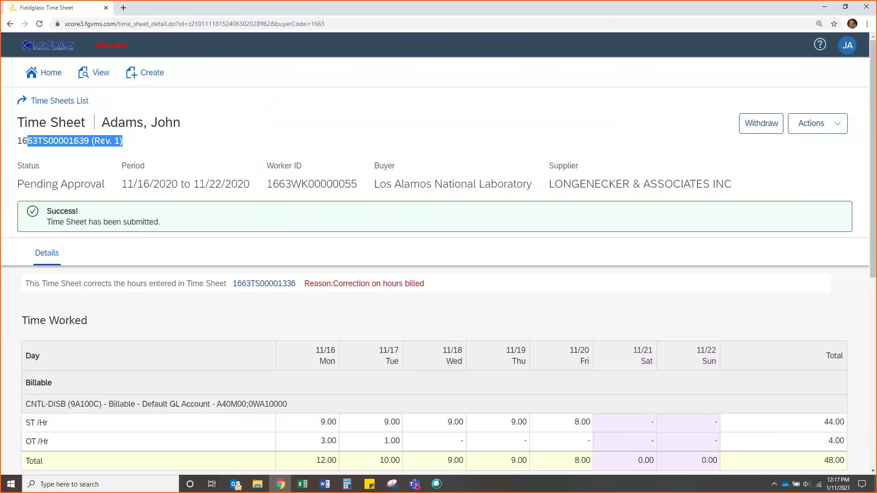
click(121, 144)
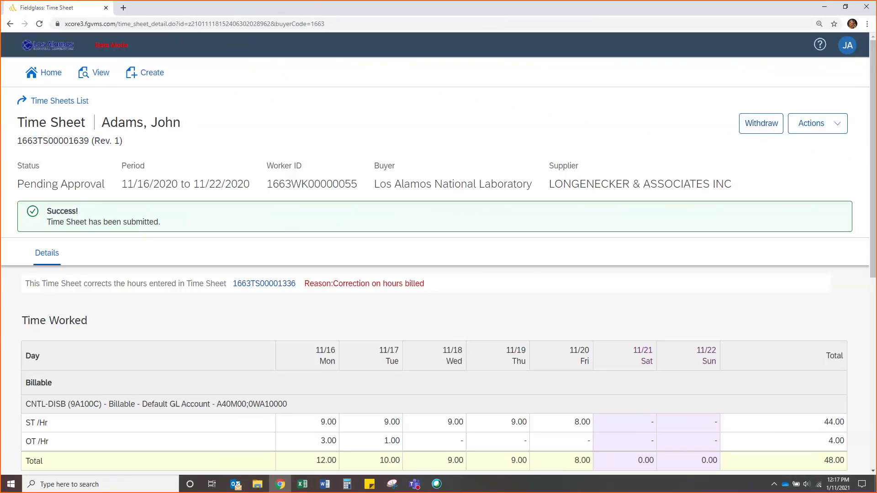
scroll(439, 252, down, 2)
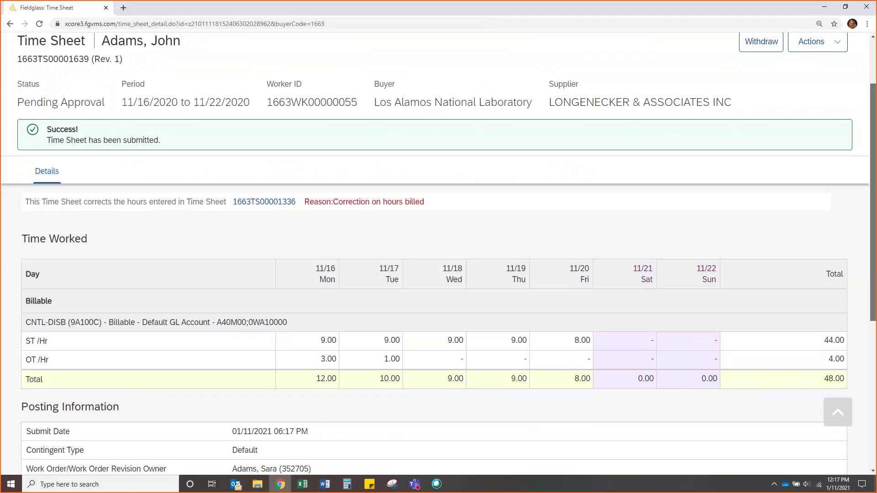
scroll(861, 99, up, 2)
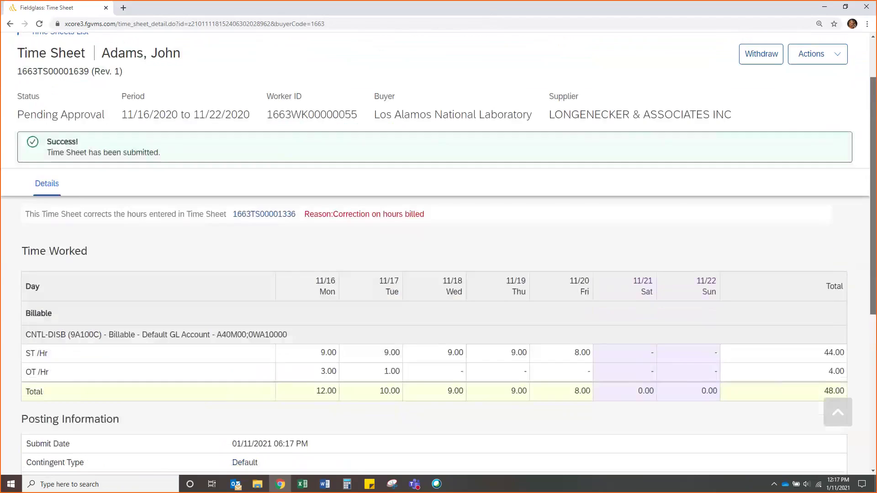